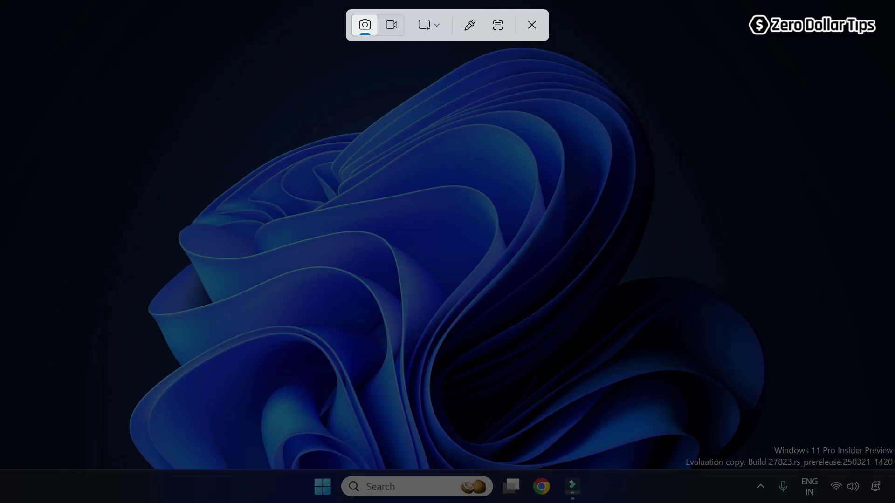
# Step: Dismiss the Snipping Tool capture overlay with Esc
pyautogui.press('Escape')
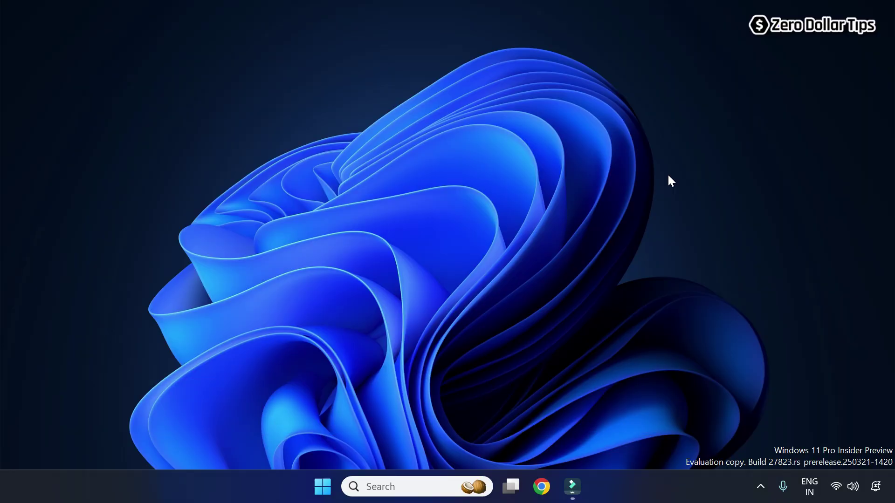
# Step: Open Settings from the Start context menu and go to Accessibility
pyautogui.rightClick(323, 486)
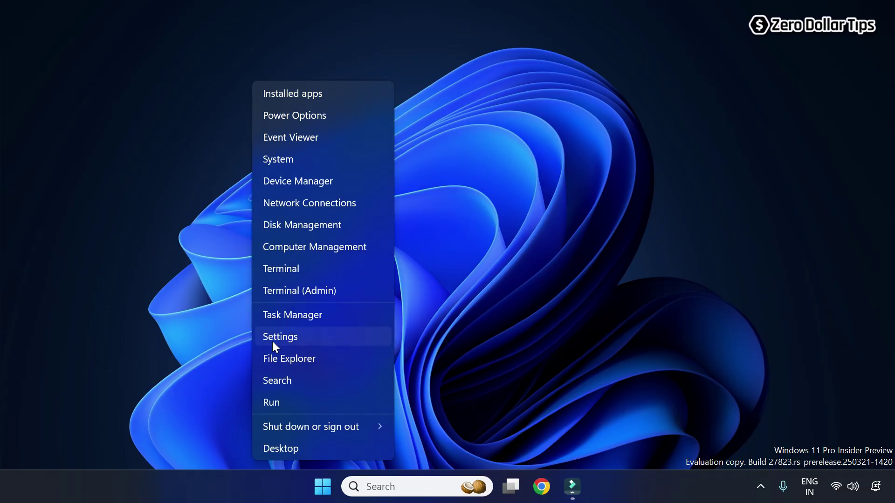
pyautogui.click(279, 340)
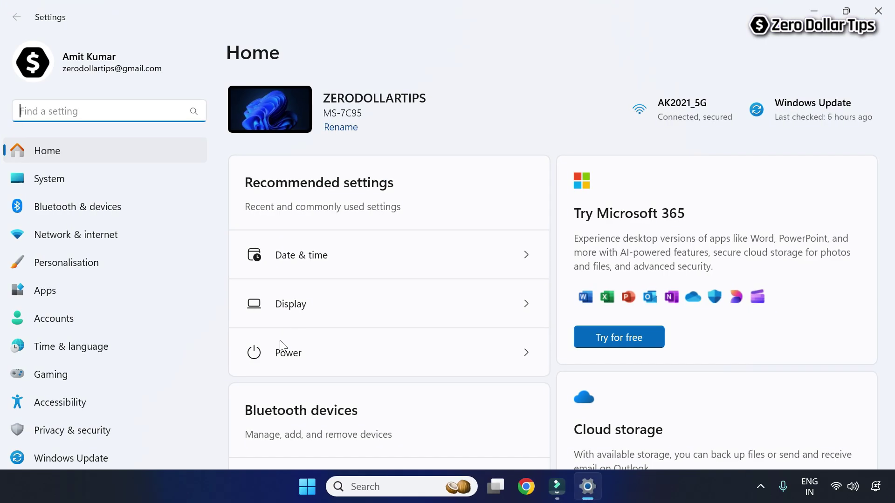
pyautogui.click(61, 406)
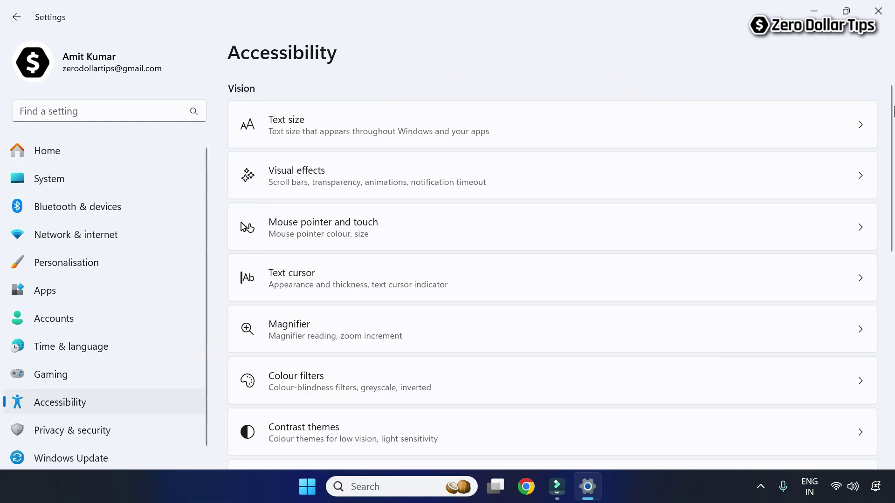
pyautogui.moveTo(887, 112); pyautogui.dragTo(888, 336)
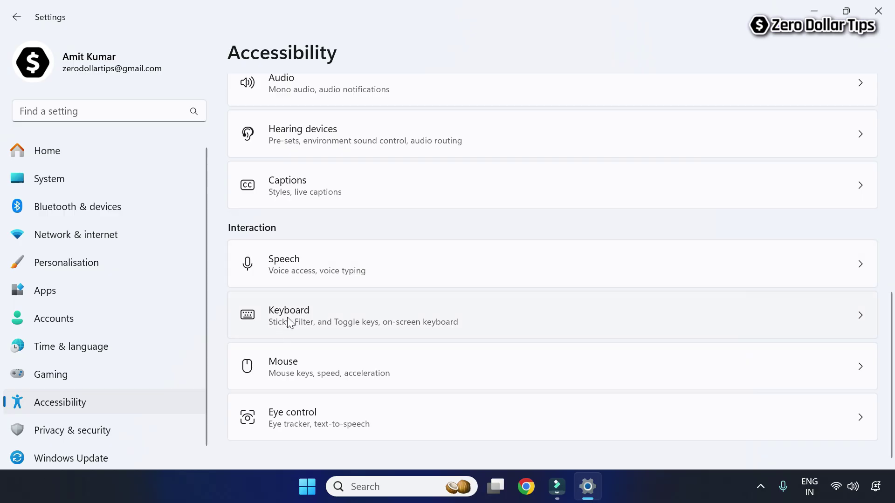
# Step: Turn off 'Use the Print screen key to open screen capture' under Keyboard
pyautogui.click(299, 316)
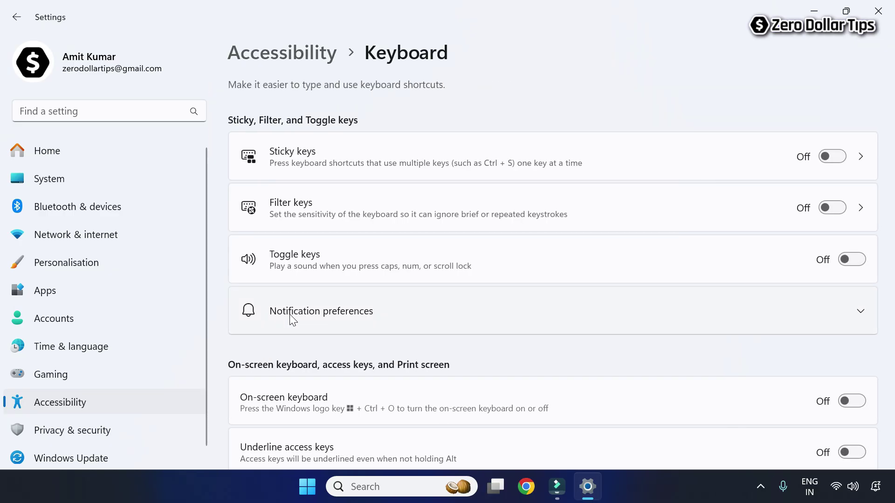
pyautogui.moveTo(891, 220); pyautogui.dragTo(888, 285)
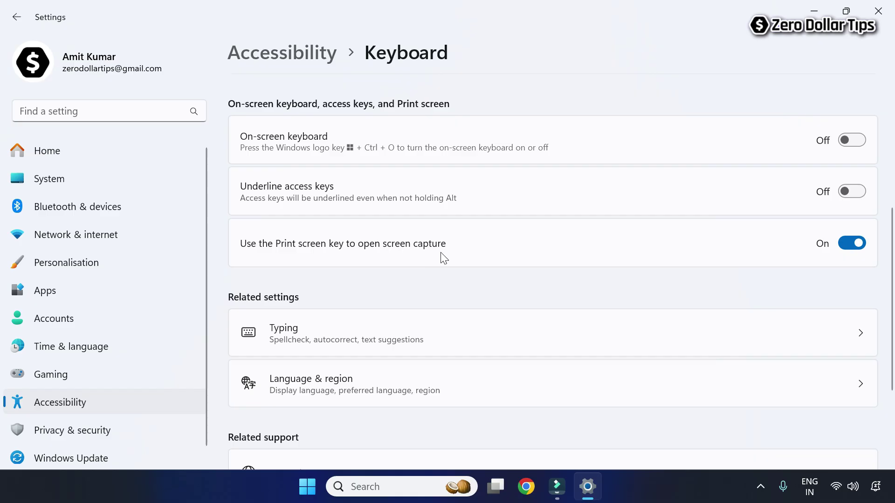
pyautogui.click(844, 246)
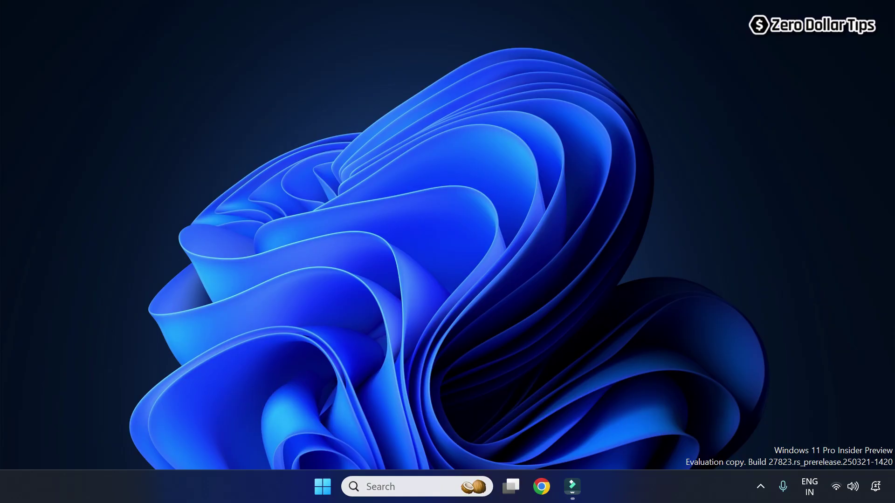
# Step: Search for 'snipping' and launch Snipping Tool from the results
pyautogui.click(382, 487)
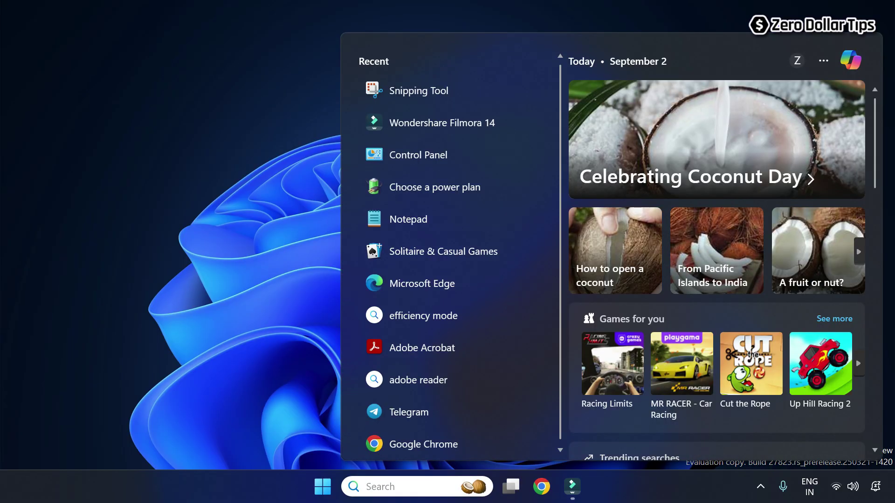
pyautogui.write('snipping')
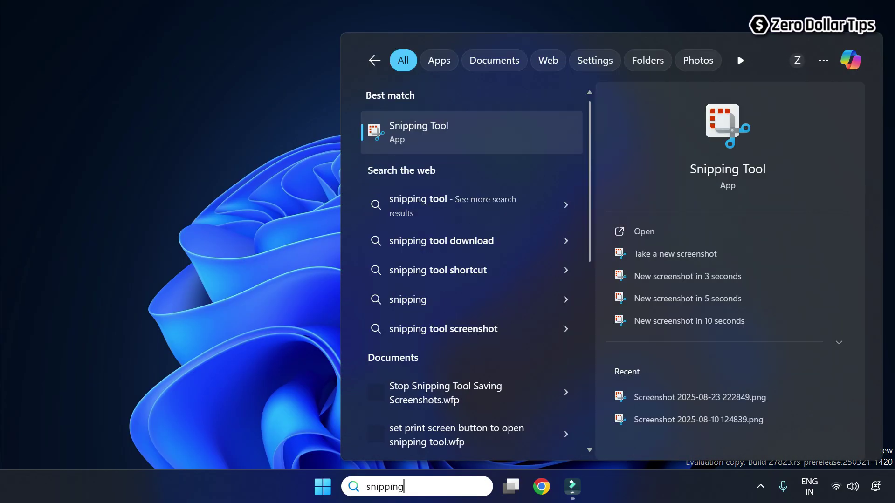
pyautogui.click(439, 134)
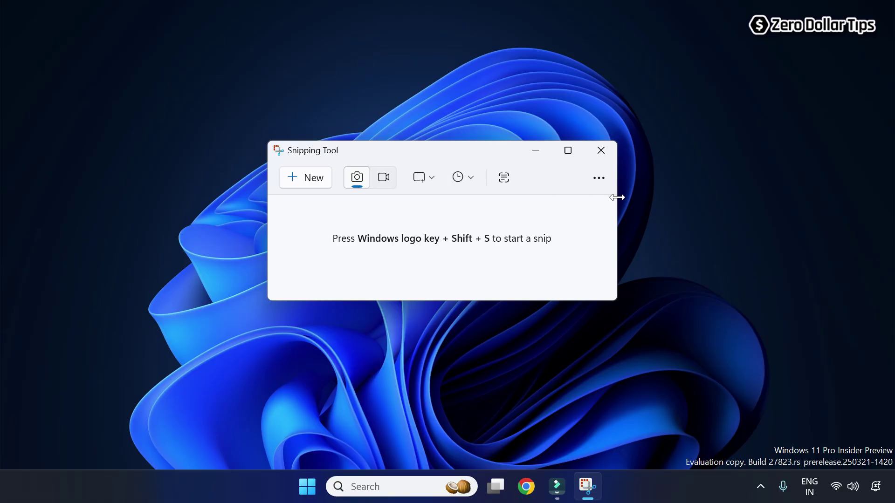
# Step: Open Snipping Tool settings, maximize it, and turn off 'Automatically save original screenshots'
pyautogui.click(598, 179)
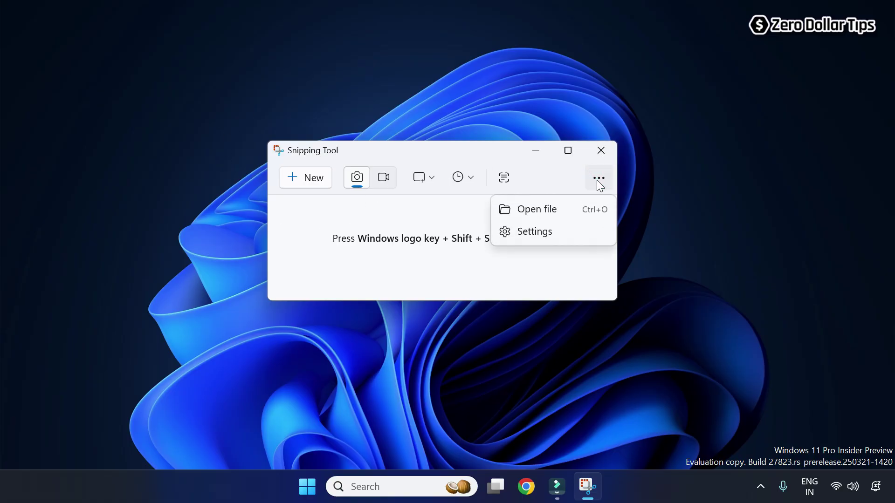
pyautogui.click(551, 232)
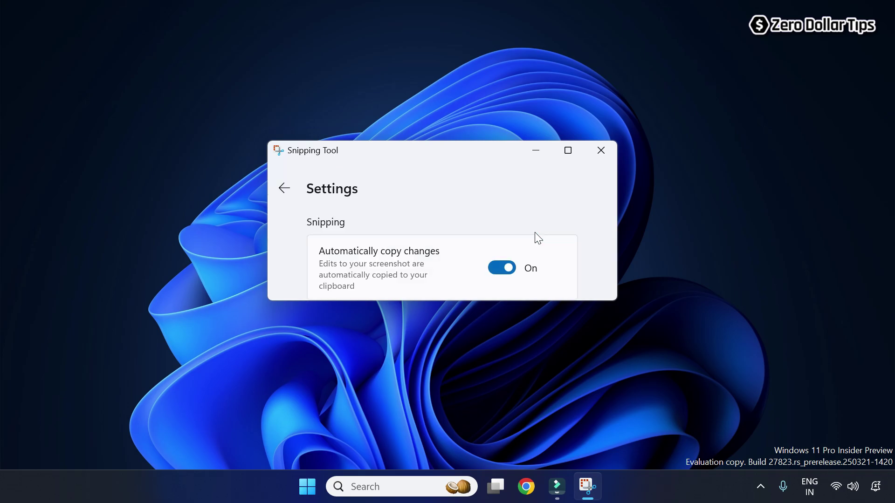
pyautogui.click(570, 151)
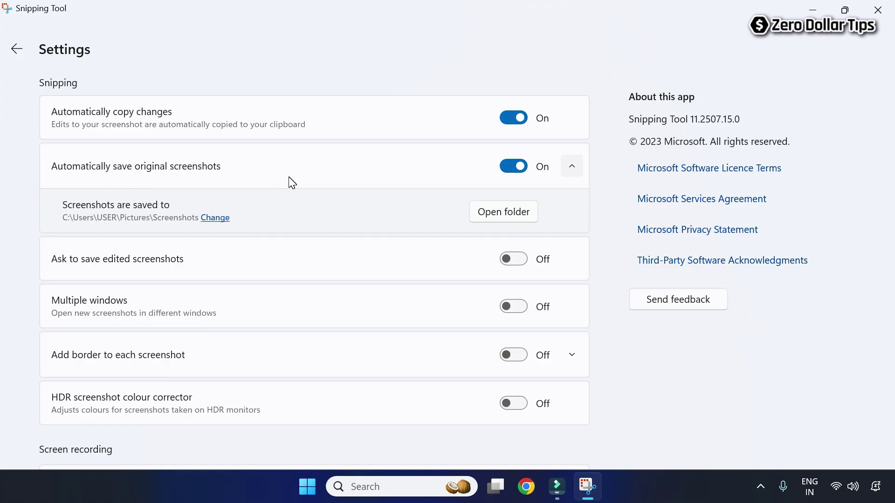
pyautogui.click(515, 166)
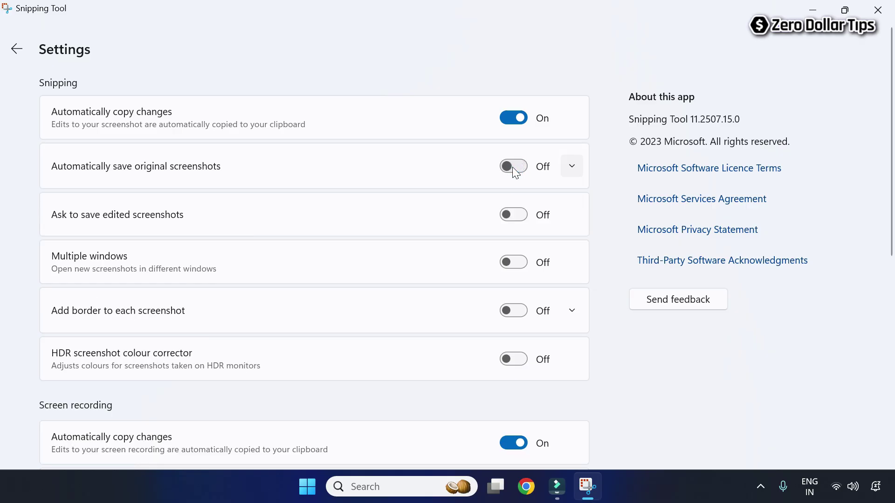